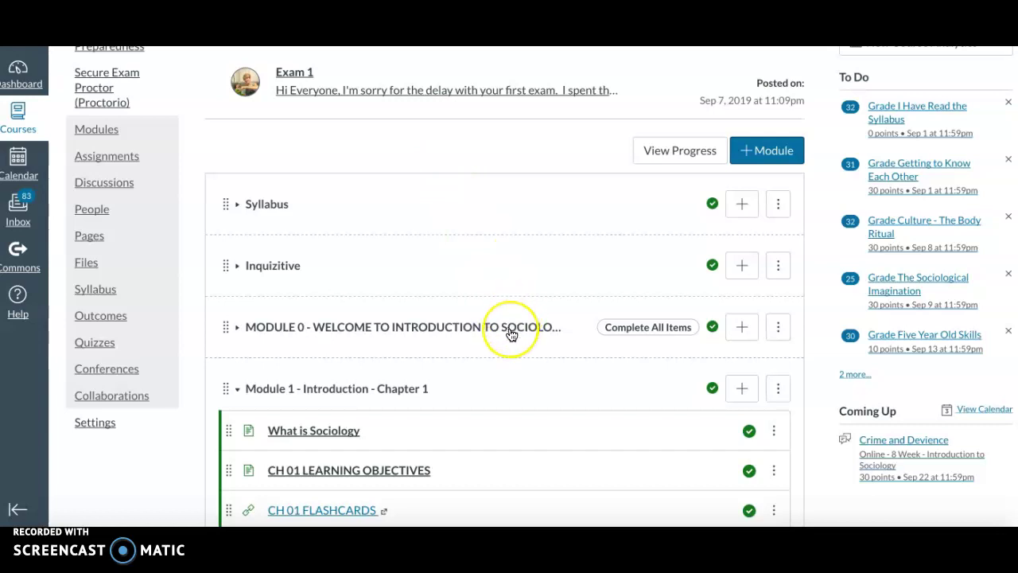
- Open The Sociological Imagination discussion from Module 1 - Introduction - Chapter 1
{"action": "scroll", "coordinate": [512, 334], "scroll_direction": "down", "scroll_amount": 1}
{"action": "scroll", "coordinate": [512, 334], "scroll_direction": "down", "scroll_amount": 1}
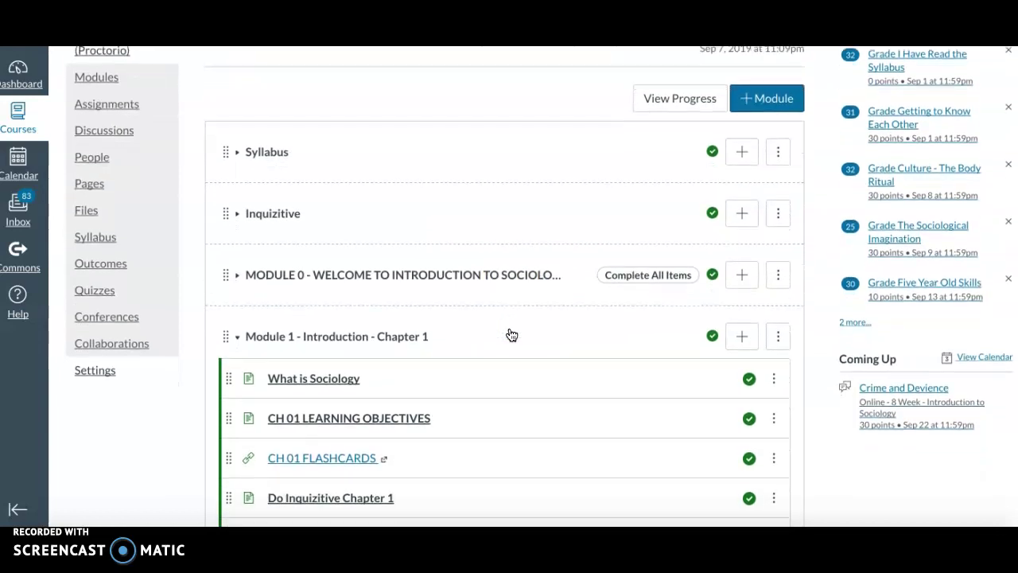
{"action": "scroll", "coordinate": [511, 335], "scroll_direction": "down", "scroll_amount": 3}
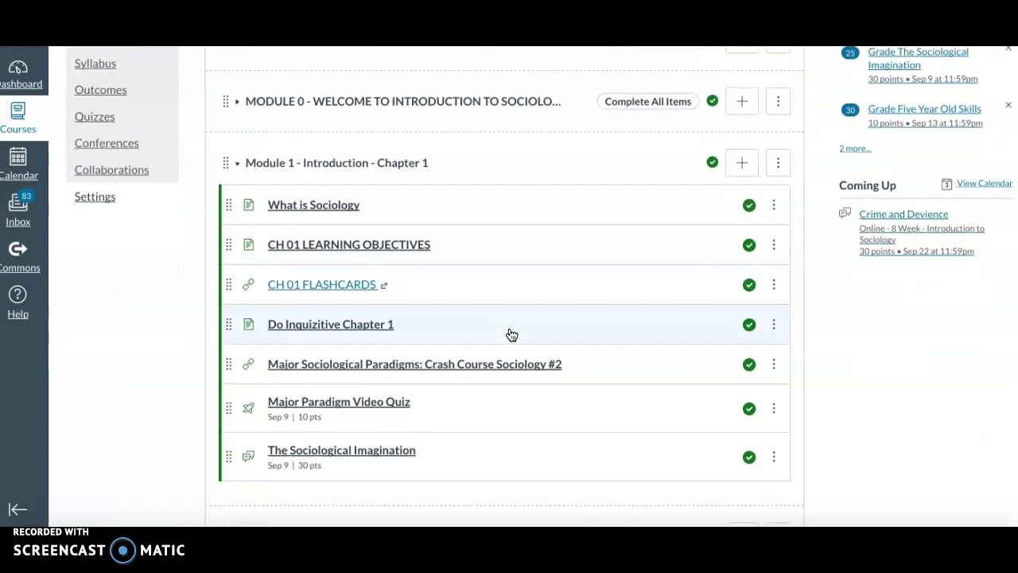
{"action": "scroll", "coordinate": [511, 334], "scroll_direction": "down", "scroll_amount": 1}
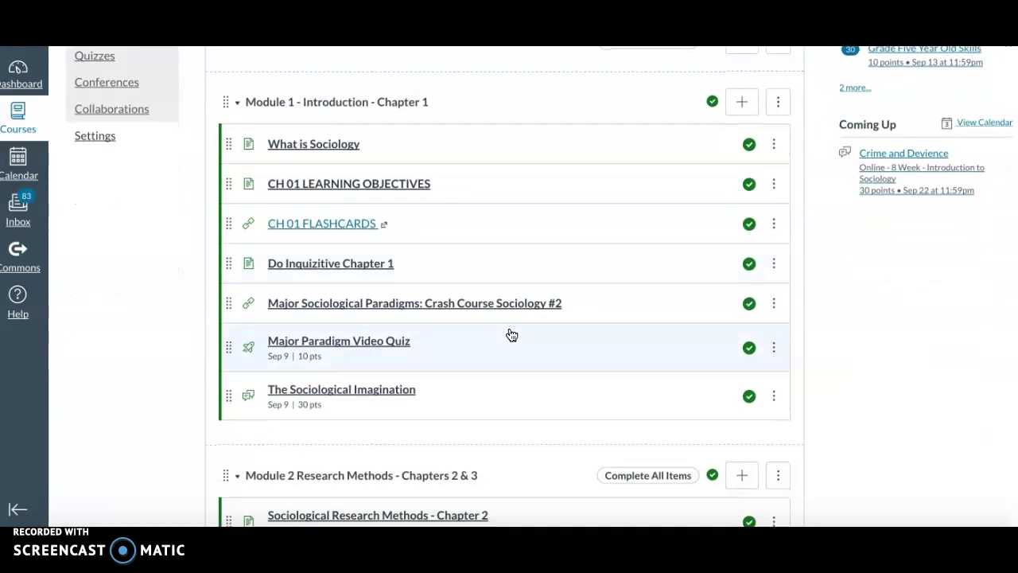
{"action": "scroll", "coordinate": [512, 334], "scroll_direction": "down", "scroll_amount": 1}
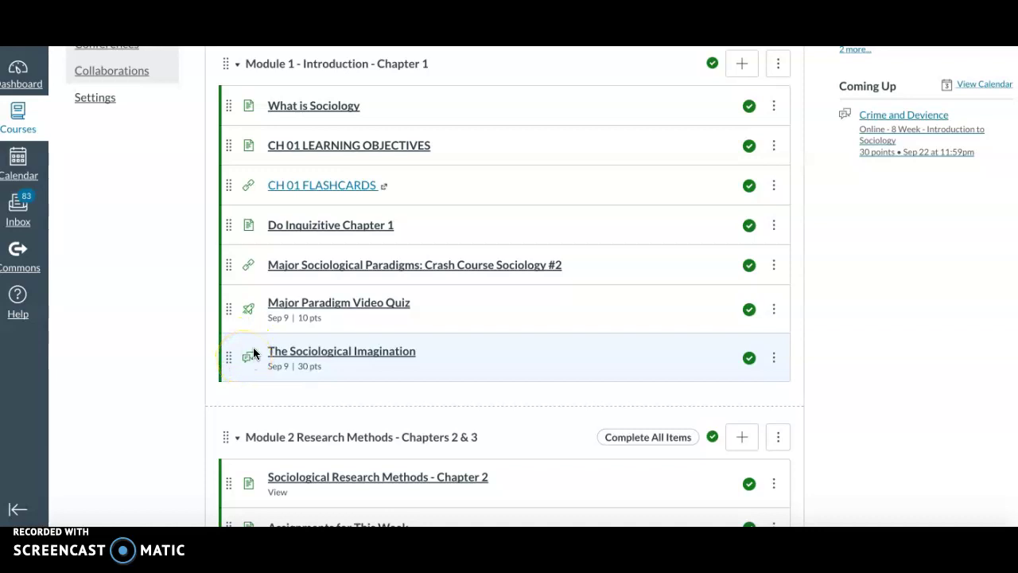
{"action": "left_click", "coordinate": [344, 354]}
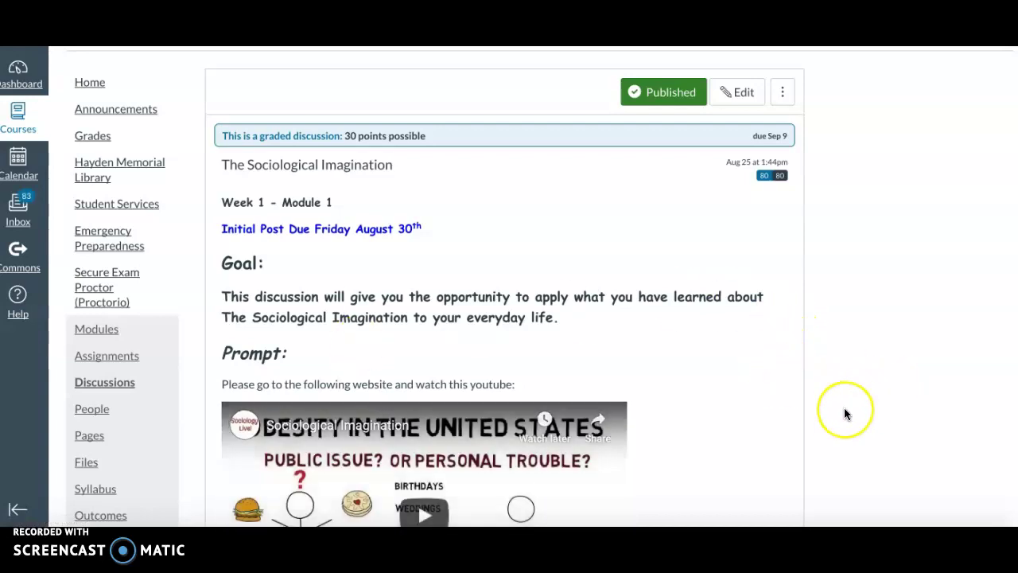
- Review the discussion's goal, prompt, initial post requirements, reply directions and grading notes
{"action": "scroll", "coordinate": [844, 407], "scroll_direction": "down", "scroll_amount": 1}
{"action": "scroll", "coordinate": [844, 408], "scroll_direction": "down", "scroll_amount": 3}
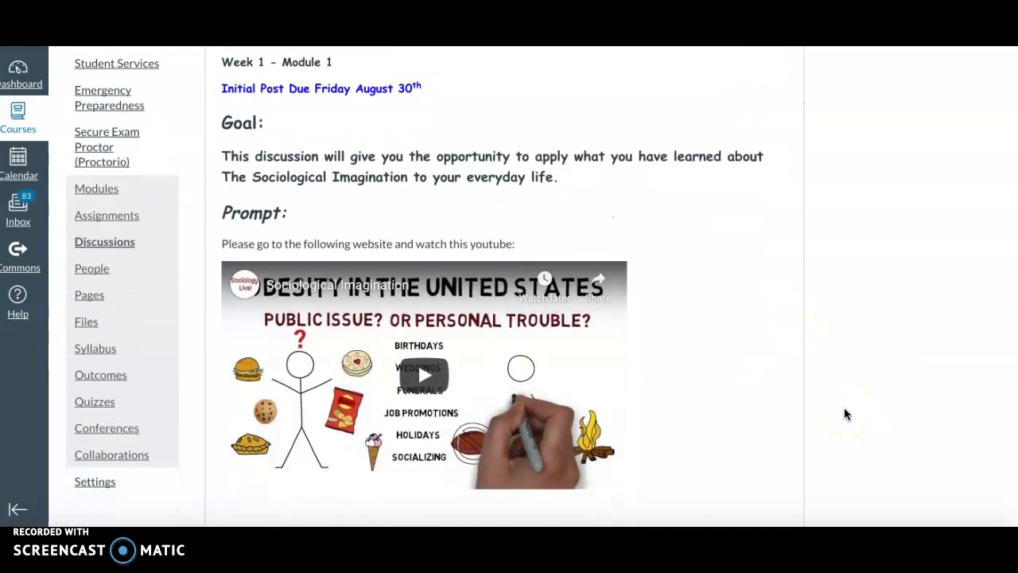
{"action": "scroll", "coordinate": [844, 410], "scroll_direction": "down", "scroll_amount": 4}
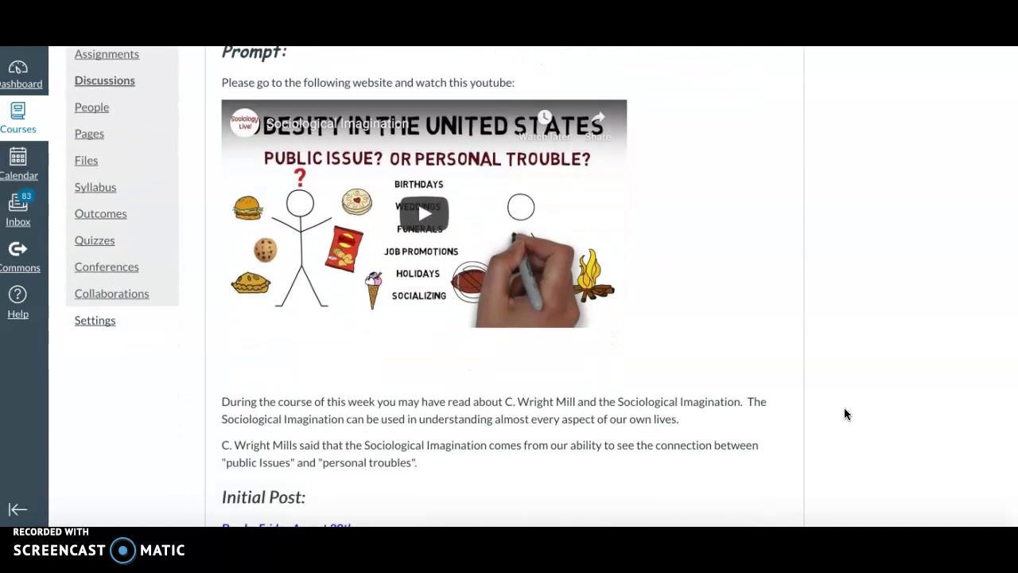
{"action": "scroll", "coordinate": [844, 407], "scroll_direction": "down", "scroll_amount": 3}
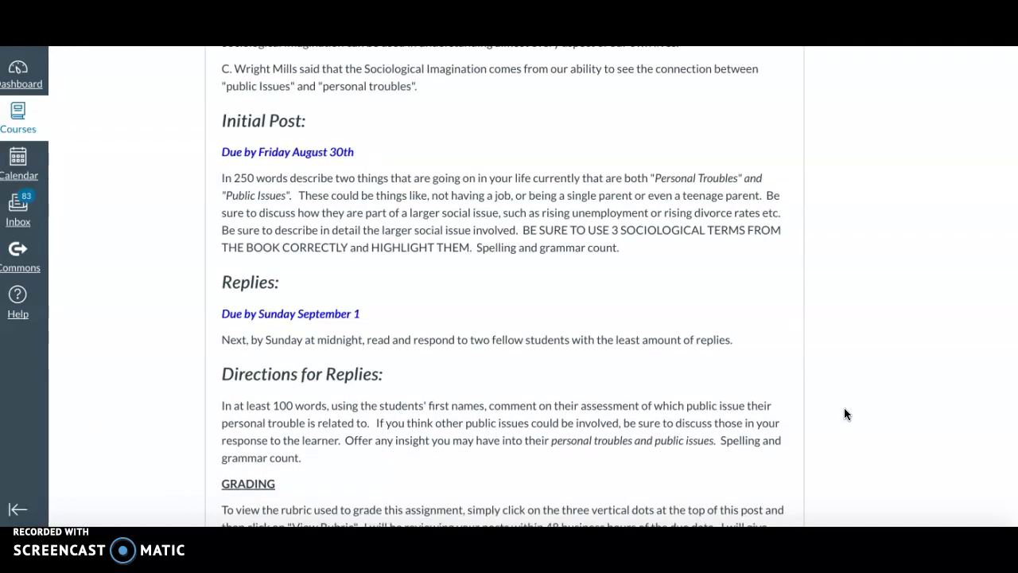
{"action": "scroll", "coordinate": [845, 409], "scroll_direction": "down", "scroll_amount": 3}
{"action": "scroll", "coordinate": [845, 413], "scroll_direction": "up", "scroll_amount": 7}
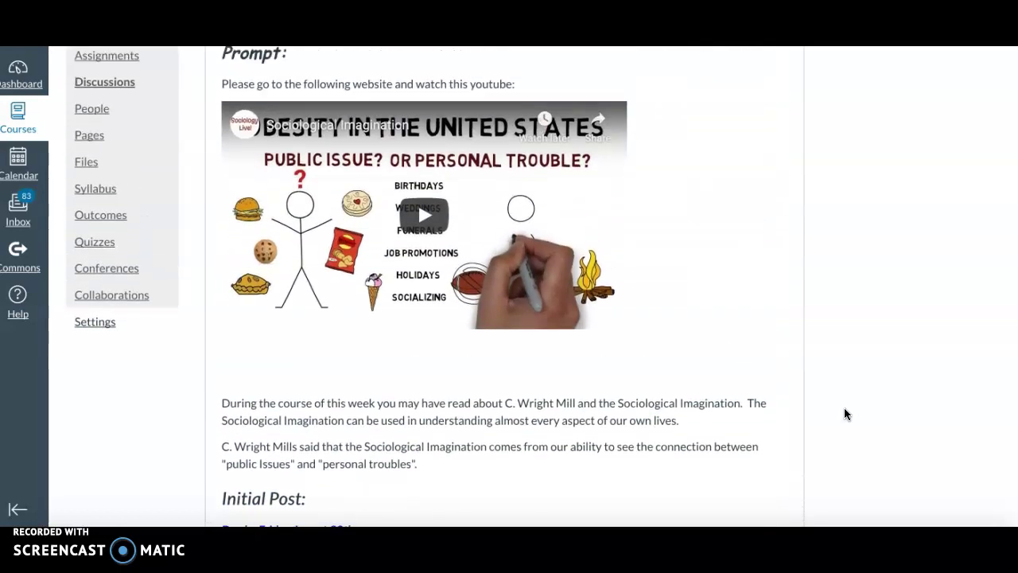
{"action": "scroll", "coordinate": [845, 412], "scroll_direction": "up", "scroll_amount": 4}
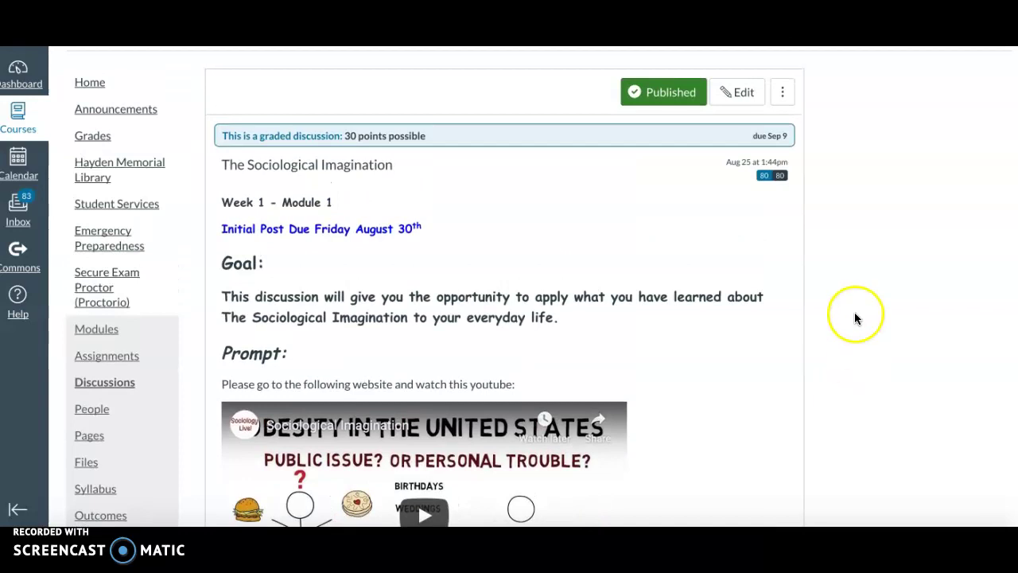
- Open the discussion's submissions in SpeedGrader and display the grading rubric
{"action": "left_click", "coordinate": [784, 93]}
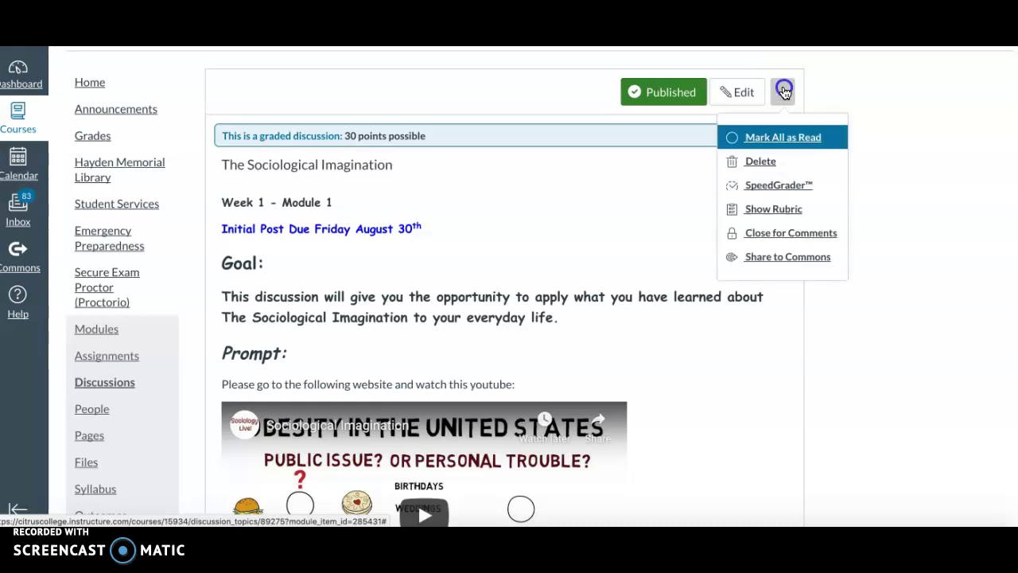
{"action": "left_click", "coordinate": [774, 187]}
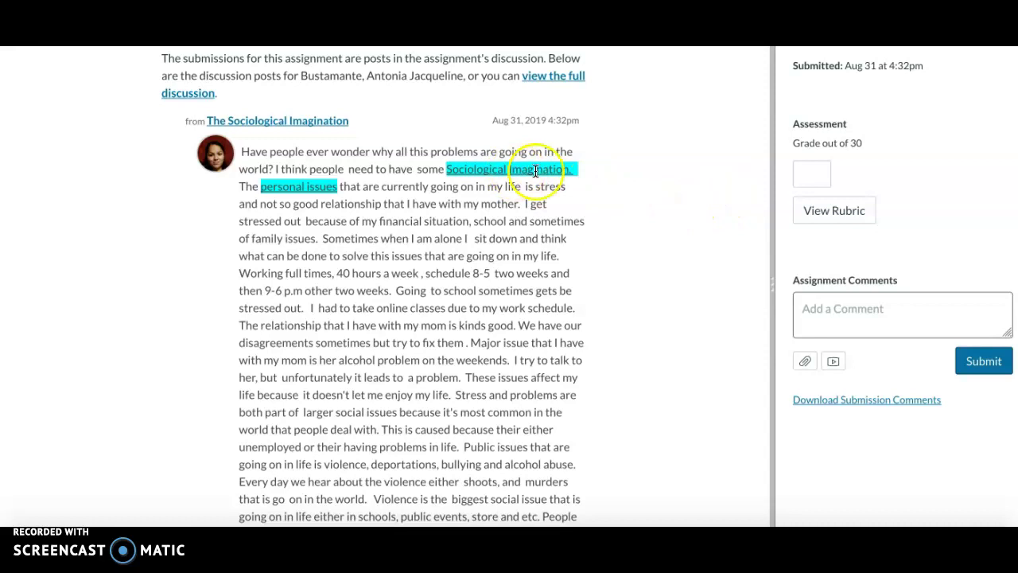
{"action": "left_click", "coordinate": [827, 212]}
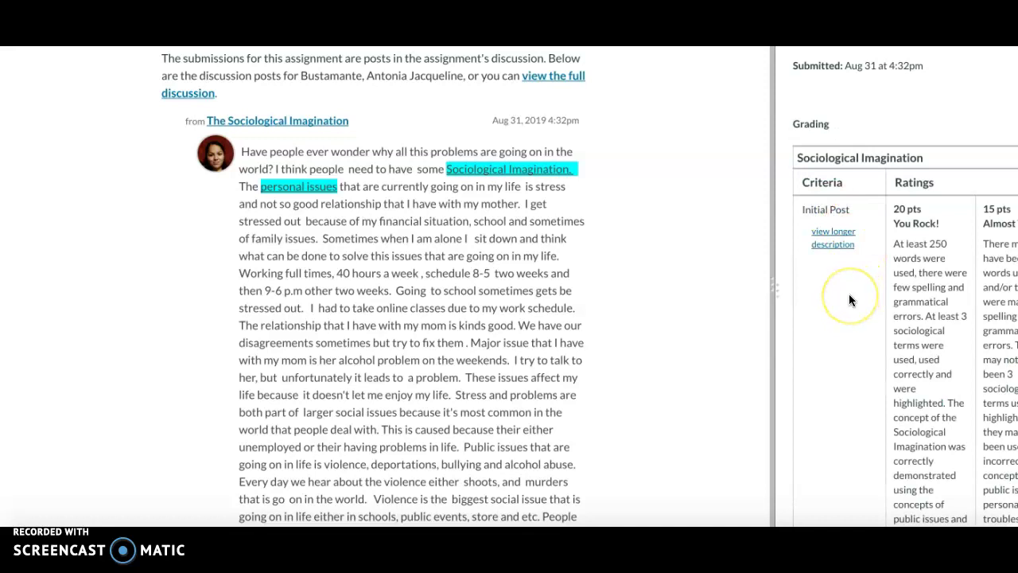
- Examine the rubric's Initial Post ratings, from You Rock! at 20 pts down to NOPE! at 0 pts
{"action": "left_click", "coordinate": [905, 312]}
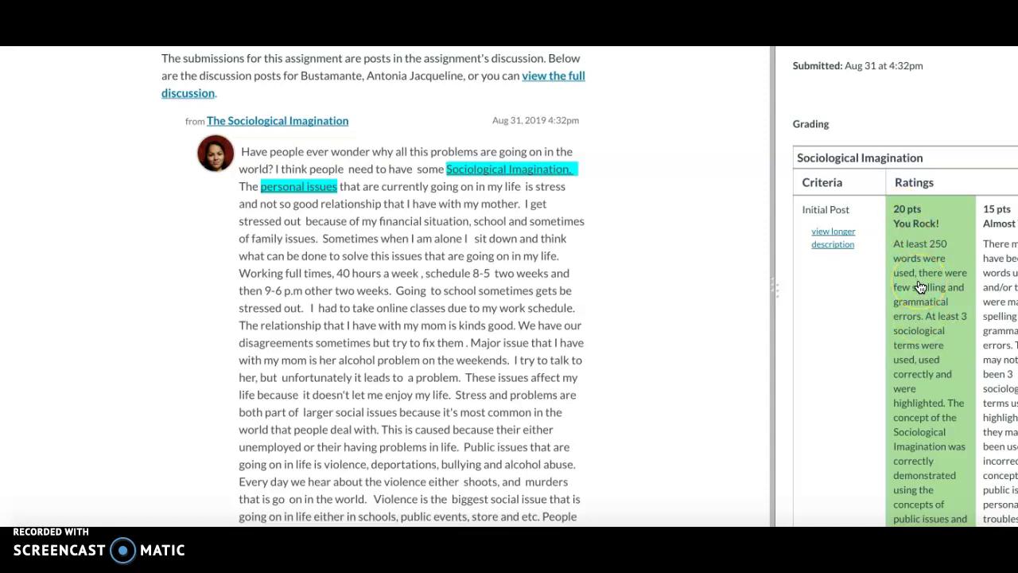
{"action": "scroll", "coordinate": [921, 286], "scroll_direction": "down", "scroll_amount": 2}
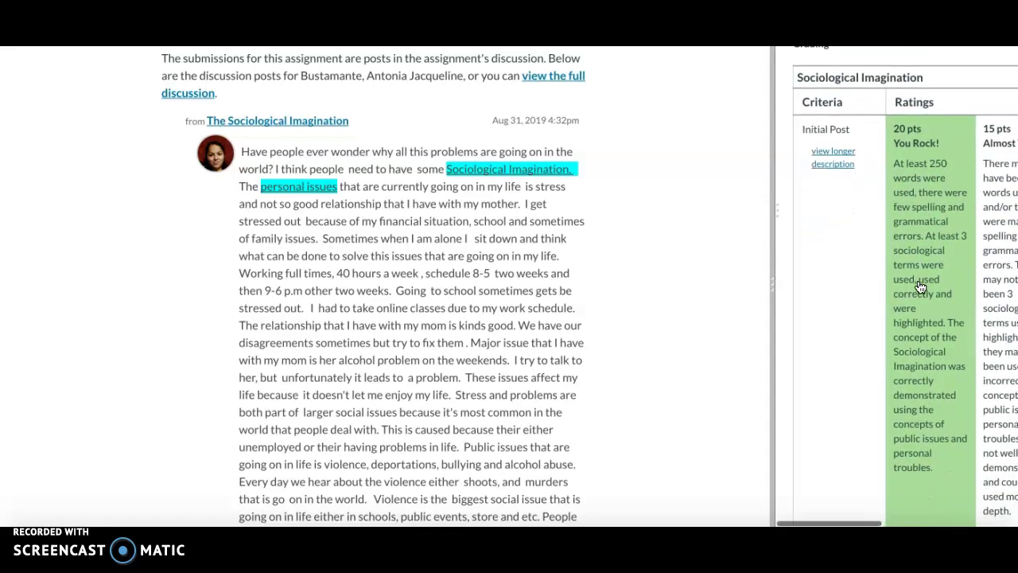
{"action": "scroll", "coordinate": [920, 286], "scroll_direction": "right", "scroll_amount": 2}
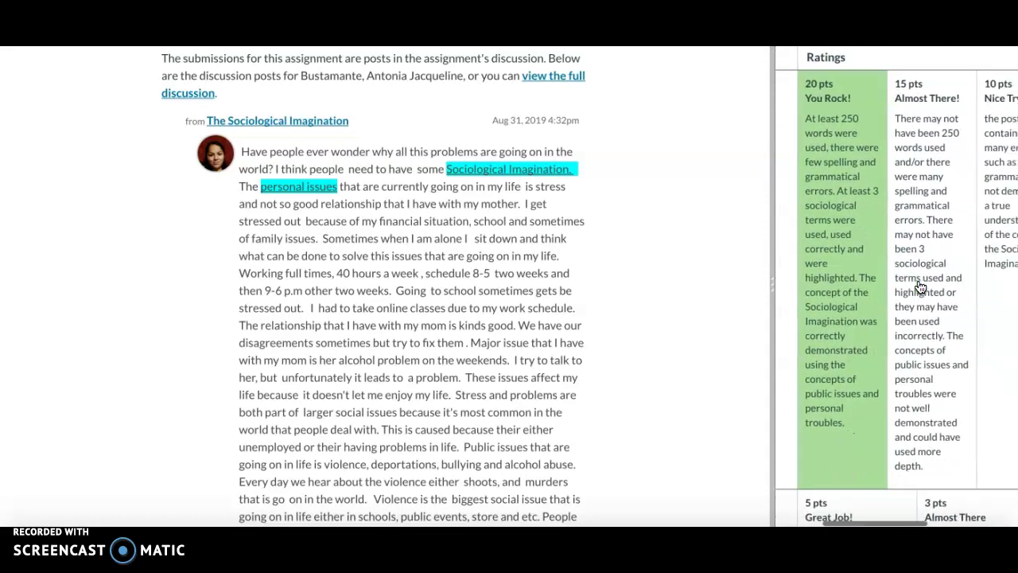
{"action": "left_click", "coordinate": [920, 286]}
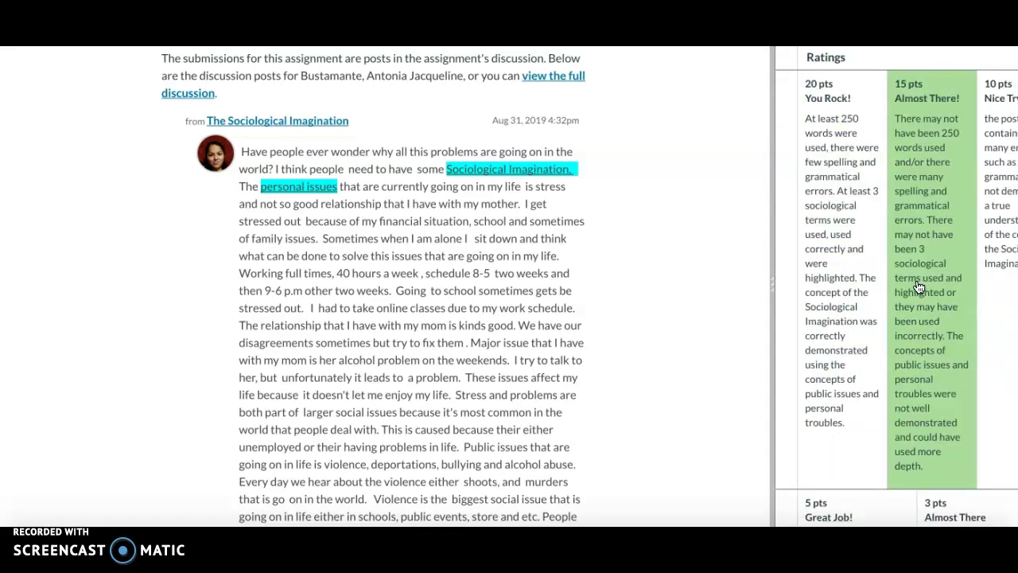
{"action": "scroll", "coordinate": [921, 286], "scroll_direction": "right", "scroll_amount": 3}
{"action": "left_click", "coordinate": [933, 284]}
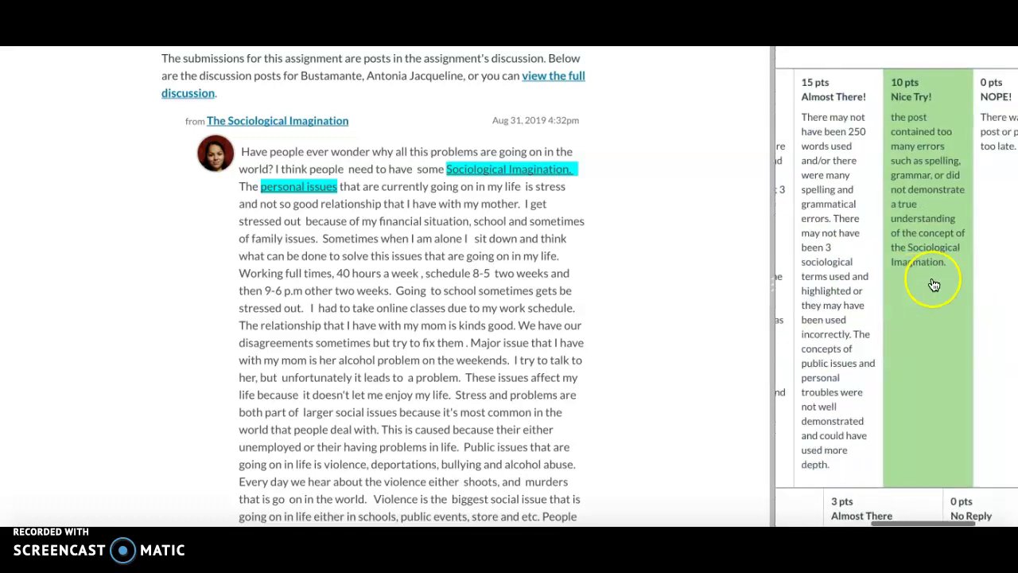
{"action": "scroll", "coordinate": [933, 284], "scroll_direction": "right", "scroll_amount": 2}
{"action": "left_click", "coordinate": [950, 284]}
{"action": "left_click", "coordinate": [864, 273]}
{"action": "scroll", "coordinate": [868, 275], "scroll_direction": "left", "scroll_amount": 1}
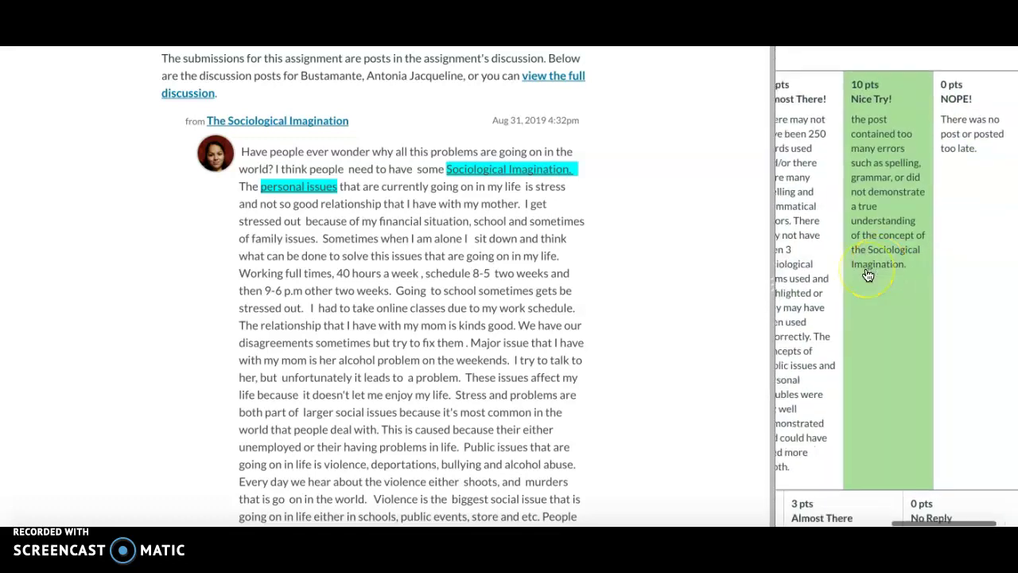
{"action": "scroll", "coordinate": [868, 276], "scroll_direction": "left", "scroll_amount": 3}
{"action": "left_click", "coordinate": [868, 275]}
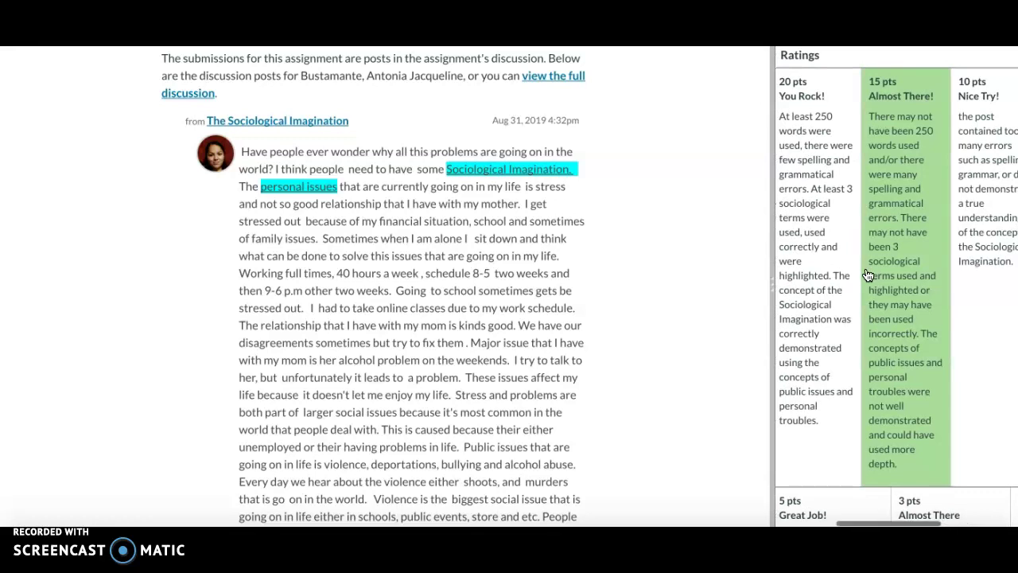
{"action": "scroll", "coordinate": [868, 275], "scroll_direction": "left", "scroll_amount": 2}
{"action": "scroll", "coordinate": [891, 274], "scroll_direction": "up", "scroll_amount": 1}
{"action": "left_click", "coordinate": [928, 273]}
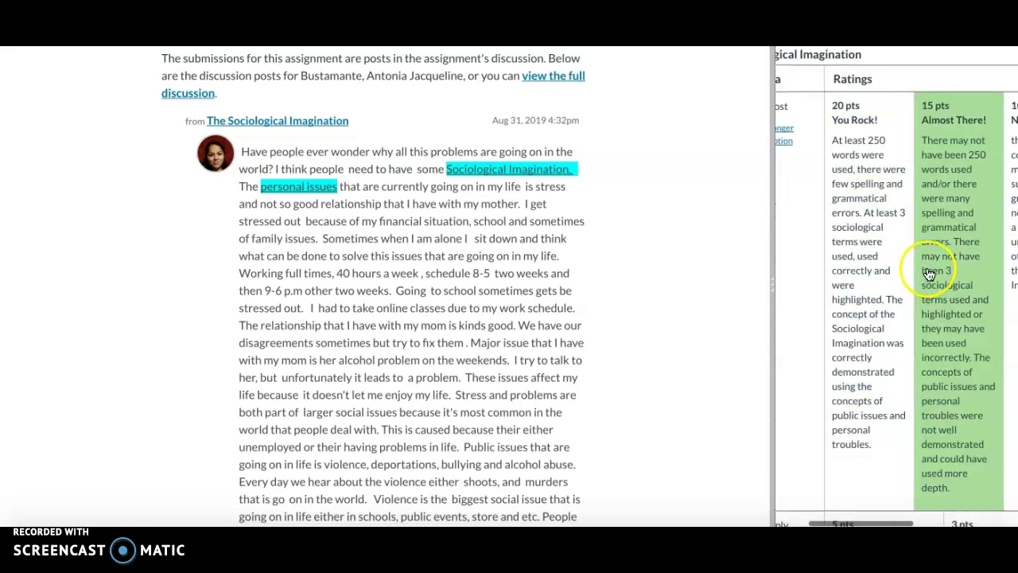
{"action": "scroll", "coordinate": [930, 273], "scroll_direction": "left", "scroll_amount": 1}
{"action": "left_click", "coordinate": [929, 273]}
{"action": "left_click", "coordinate": [895, 263]}
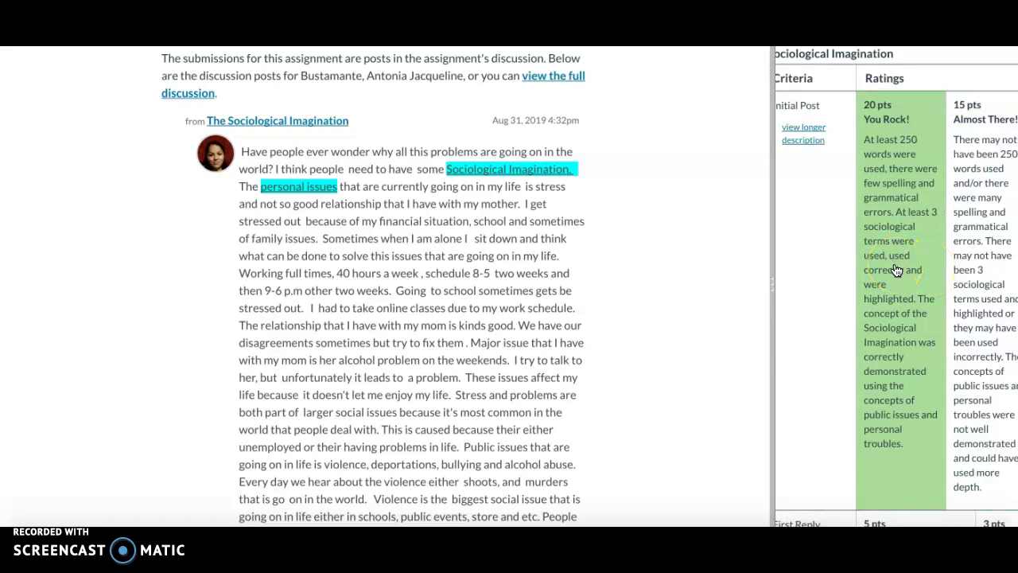
{"action": "left_click_drag", "start_coordinate": [897, 271], "coordinate": [792, 296]}
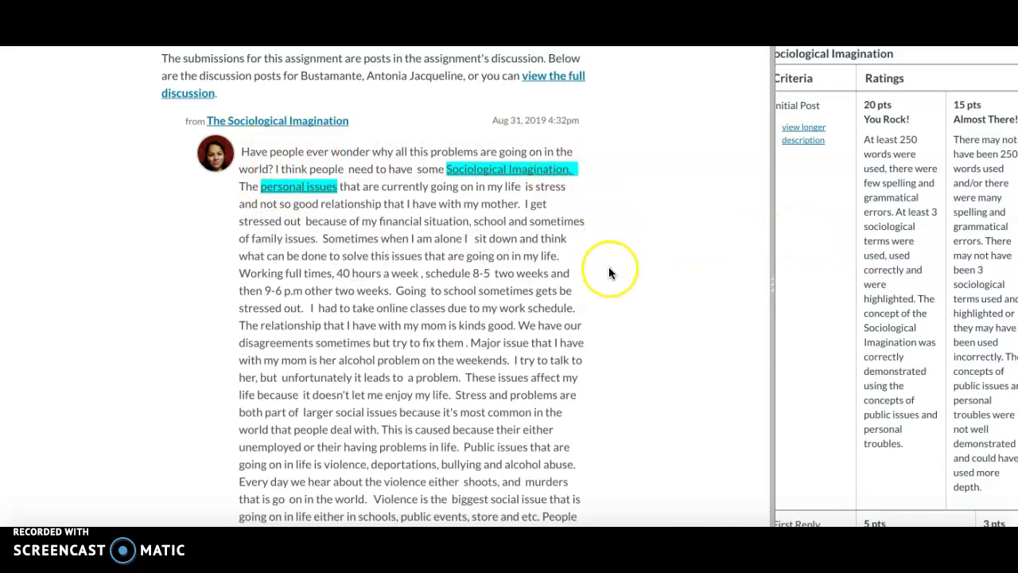
- Check the student's initial post for highlighted terms and rate the Initial Post criterion You Rock! (20 pts)
{"action": "scroll", "coordinate": [609, 273], "scroll_direction": "down", "scroll_amount": 3}
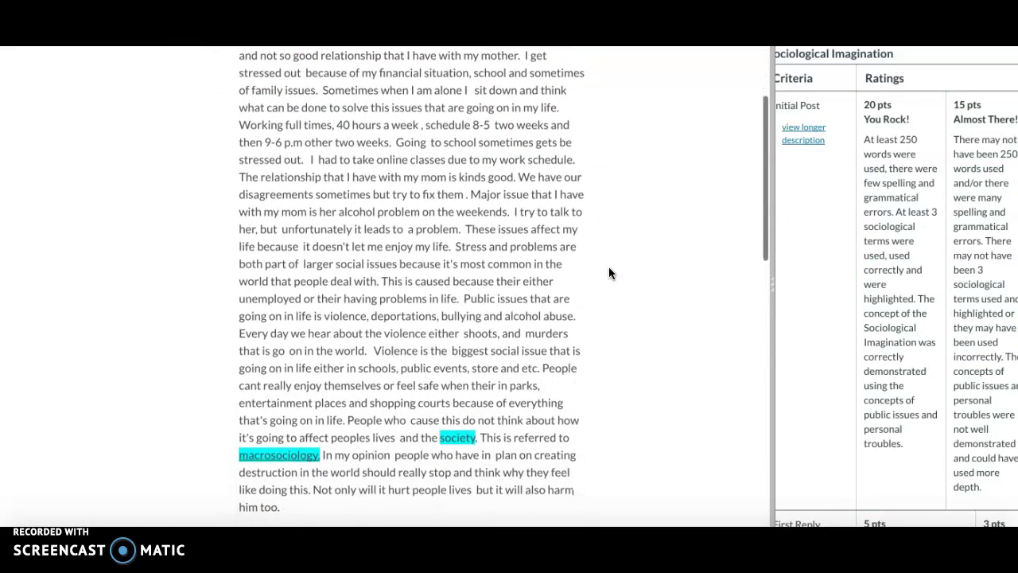
{"action": "scroll", "coordinate": [608, 273], "scroll_direction": "up", "scroll_amount": 1}
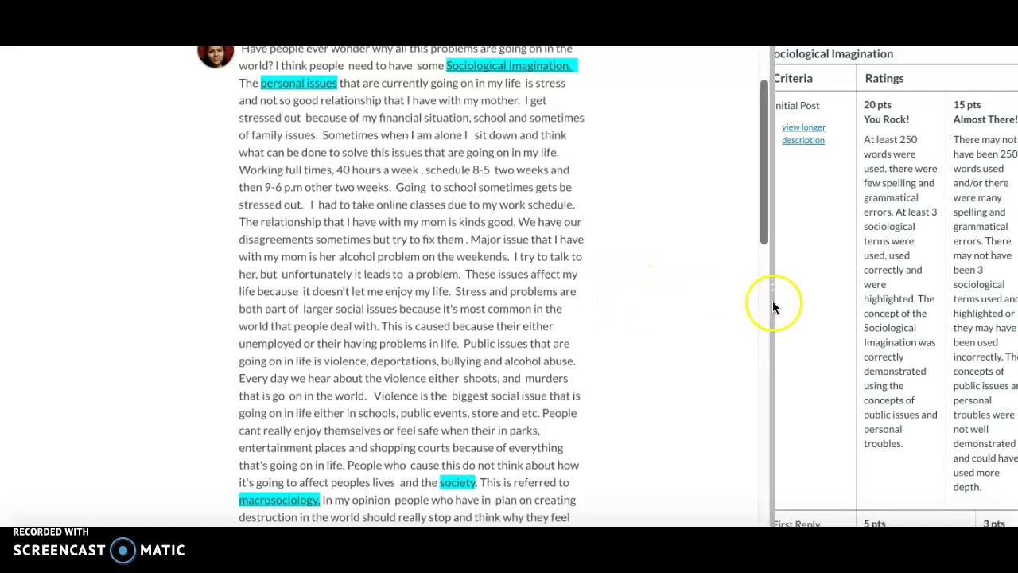
{"action": "left_click", "coordinate": [882, 294]}
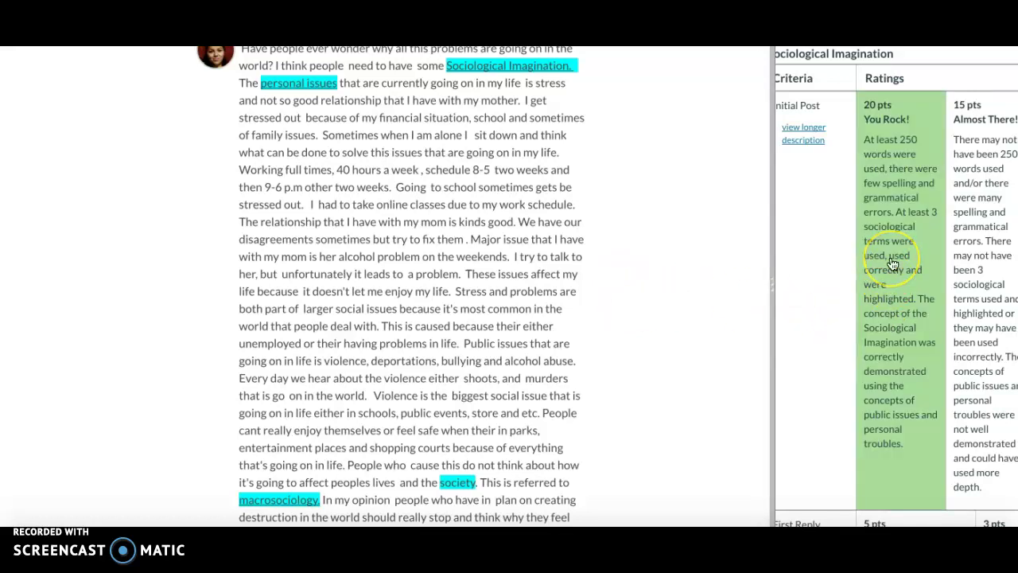
{"action": "left_click", "coordinate": [892, 264]}
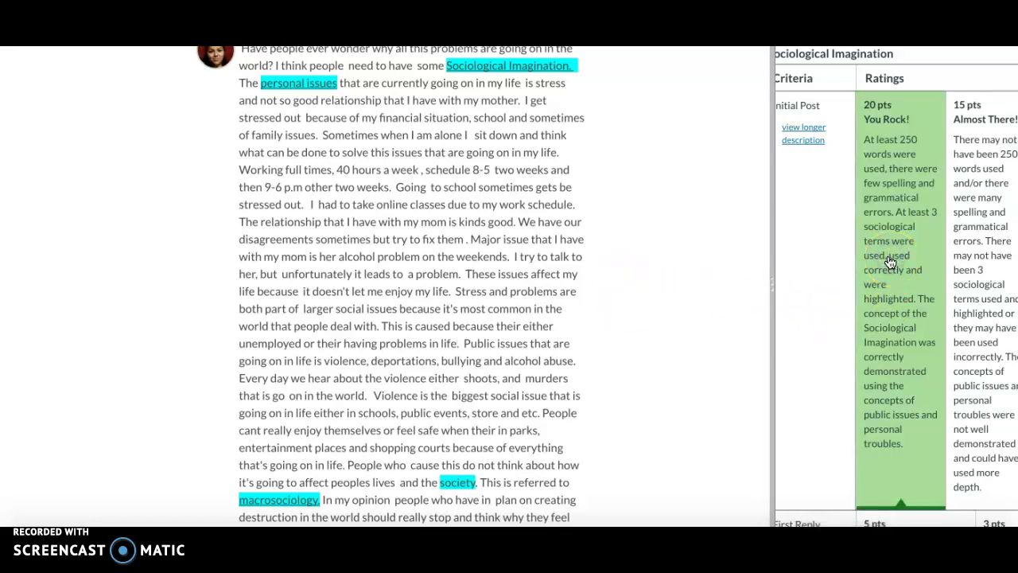
- Read the student's first reply and rate the First Reply criterion Great Job! (5 pts)
{"action": "scroll", "coordinate": [645, 372], "scroll_direction": "down", "scroll_amount": 5}
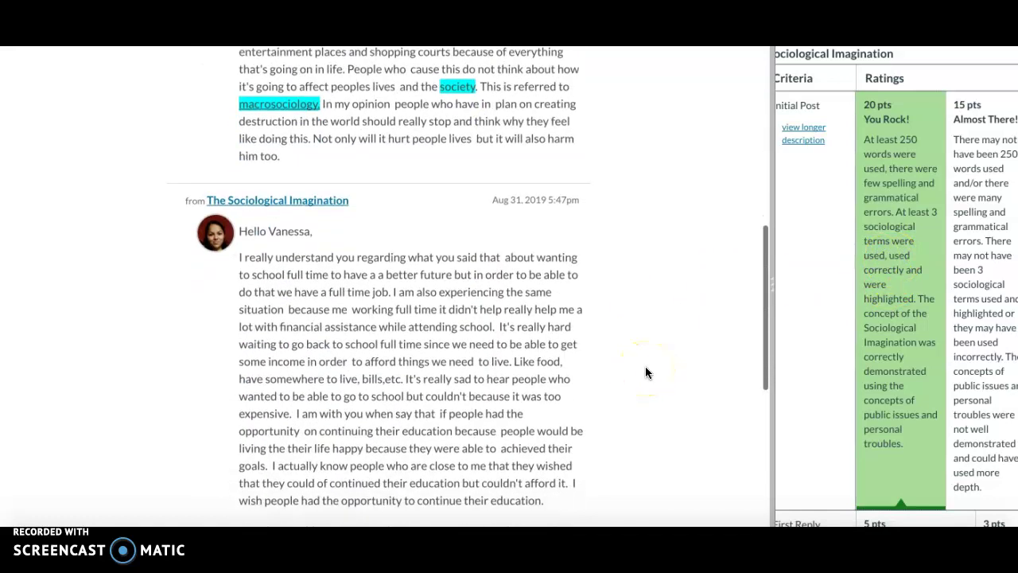
{"action": "scroll", "coordinate": [646, 372], "scroll_direction": "down", "scroll_amount": 1}
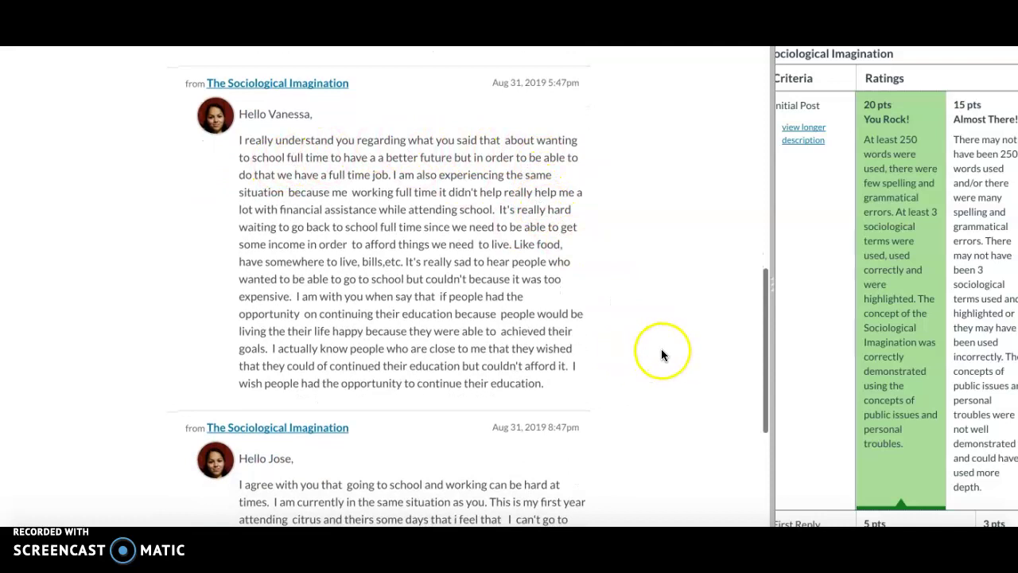
{"action": "scroll", "coordinate": [824, 463], "scroll_direction": "down", "scroll_amount": 1}
{"action": "scroll", "coordinate": [824, 466], "scroll_direction": "down", "scroll_amount": 3}
{"action": "scroll", "coordinate": [824, 466], "scroll_direction": "down", "scroll_amount": 1}
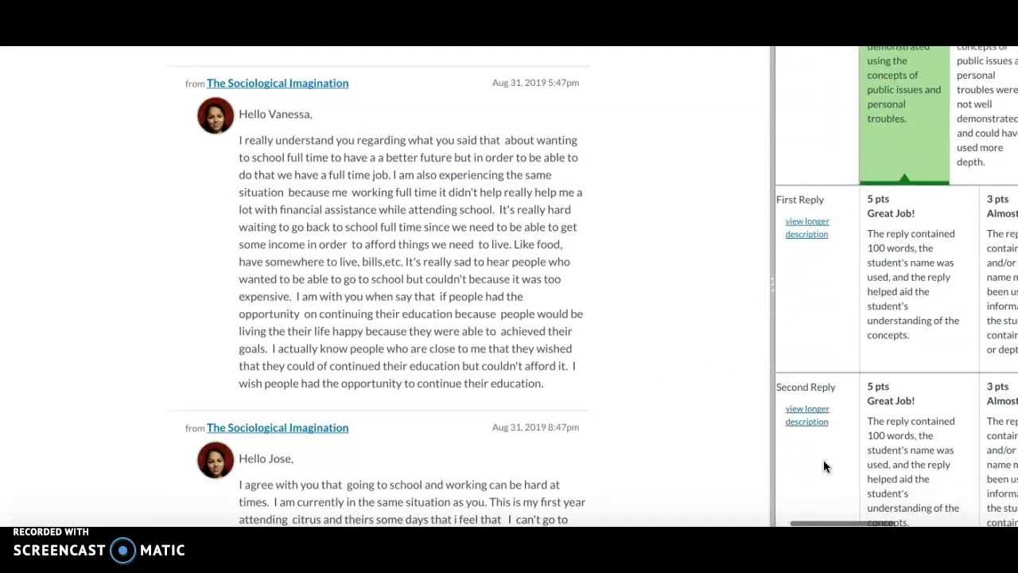
{"action": "left_click", "coordinate": [908, 318]}
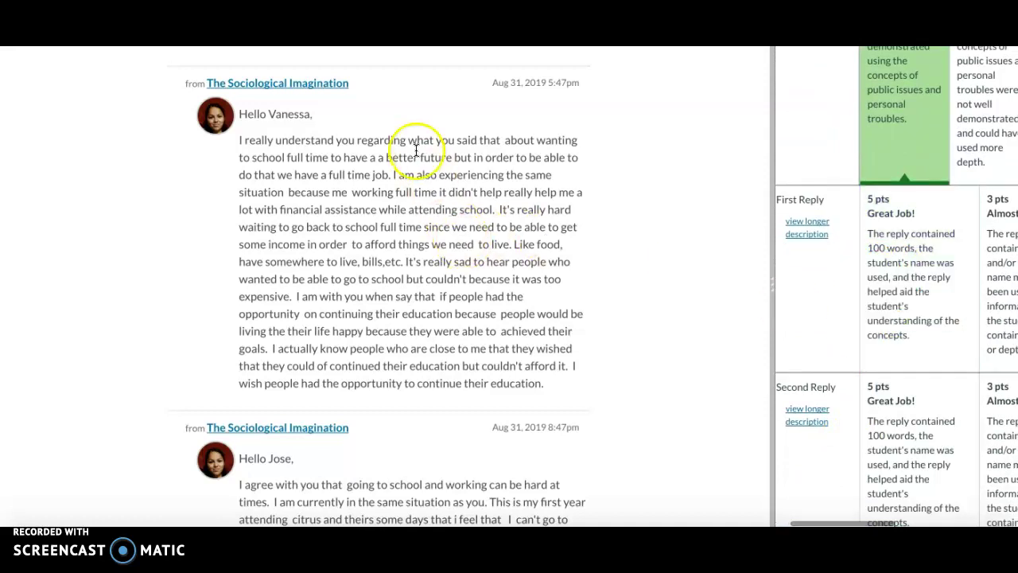
{"action": "left_click", "coordinate": [909, 286]}
- Read the student's second reply, rate the Second Reply criterion Great Job! (5 pts), and save the rubric assessment
{"action": "scroll", "coordinate": [554, 328], "scroll_direction": "down", "scroll_amount": 1}
{"action": "scroll", "coordinate": [554, 328], "scroll_direction": "down", "scroll_amount": 3}
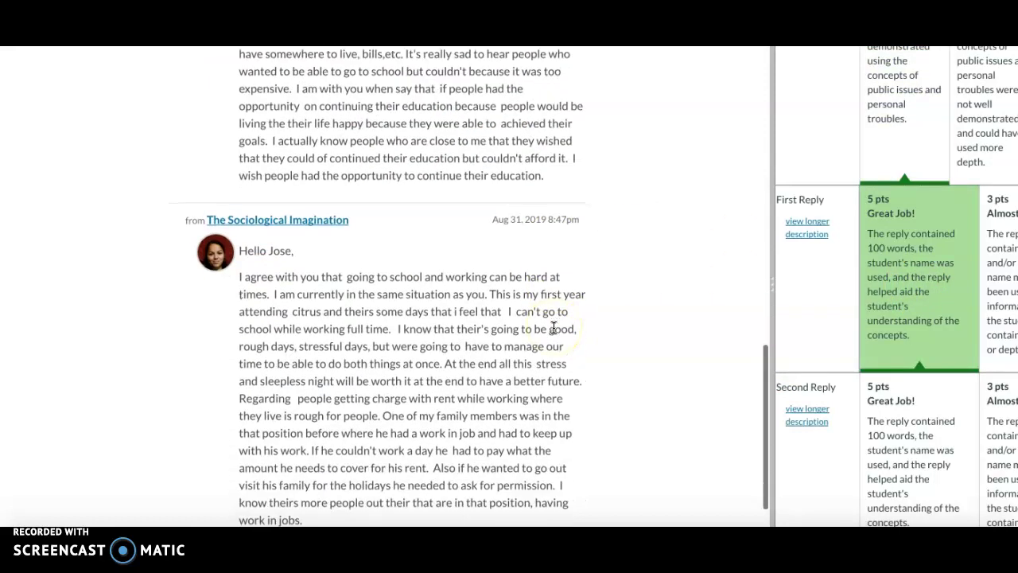
{"action": "left_click", "coordinate": [917, 420]}
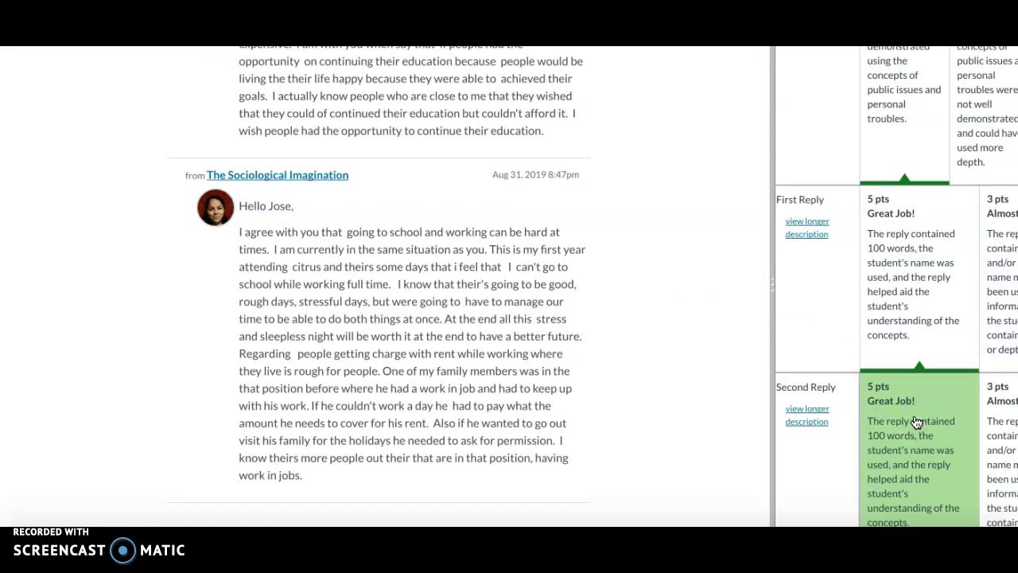
{"action": "scroll", "coordinate": [834, 453], "scroll_direction": "down", "scroll_amount": 2}
{"action": "scroll", "coordinate": [835, 457], "scroll_direction": "down", "scroll_amount": 2}
{"action": "left_click", "coordinate": [817, 368]}
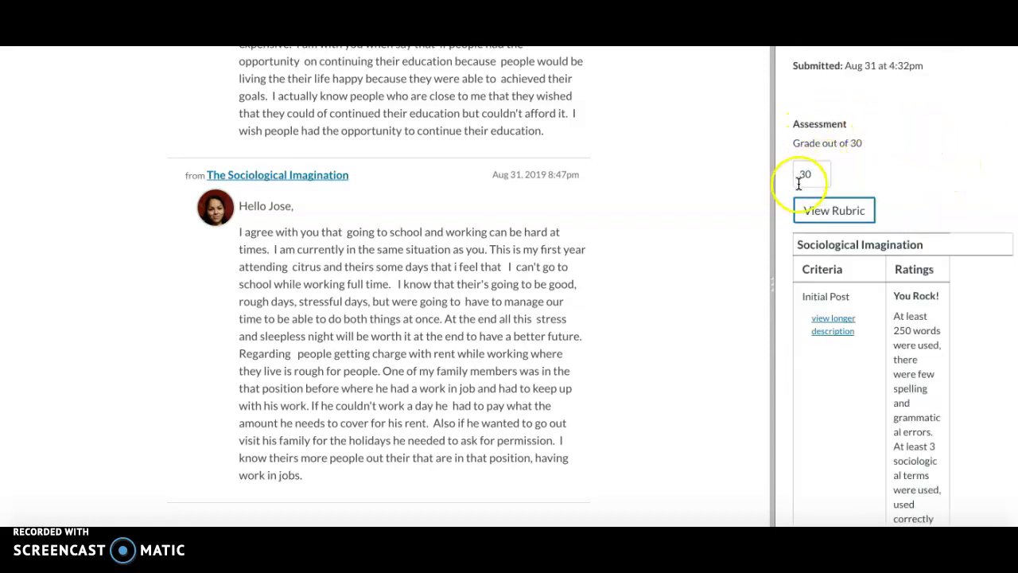
{"action": "scroll", "coordinate": [849, 422], "scroll_direction": "down", "scroll_amount": 5}
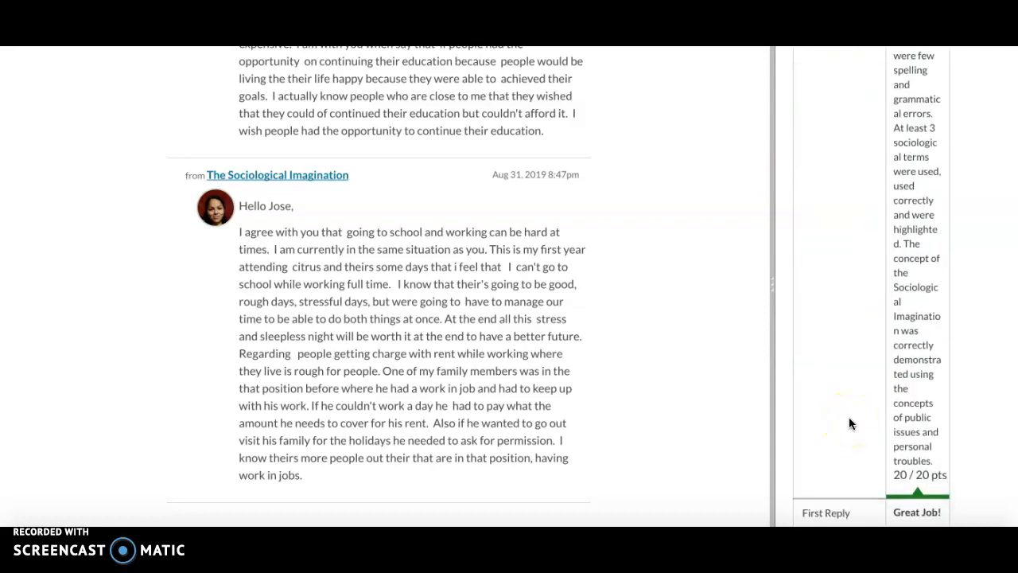
- Submit the assignment comment "Nice job. Keep it up." on the graded student's submission
{"action": "scroll", "coordinate": [848, 417], "scroll_direction": "down", "scroll_amount": 8}
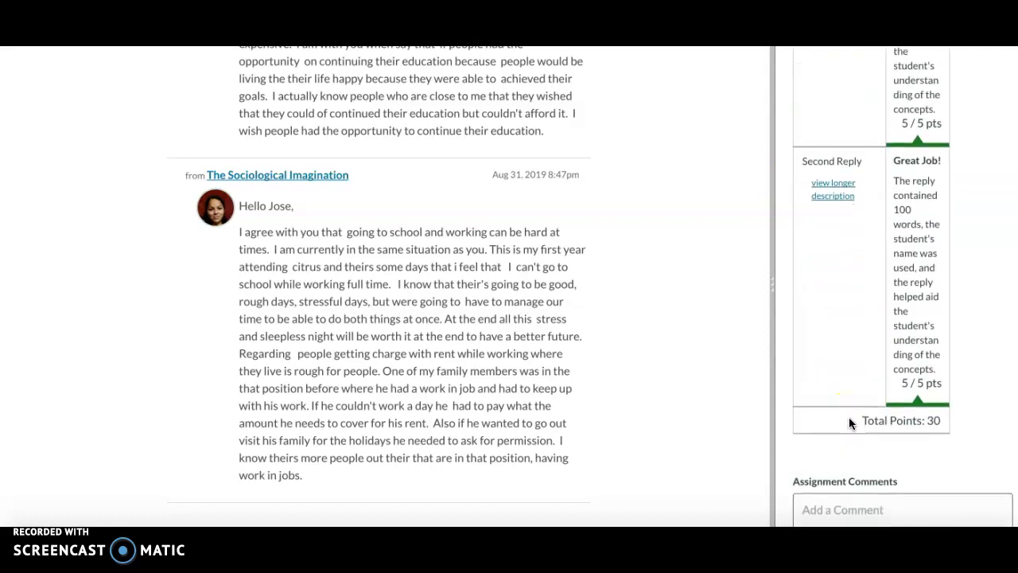
{"action": "scroll", "coordinate": [849, 416], "scroll_direction": "down", "scroll_amount": 2}
{"action": "left_click", "coordinate": [798, 402]}
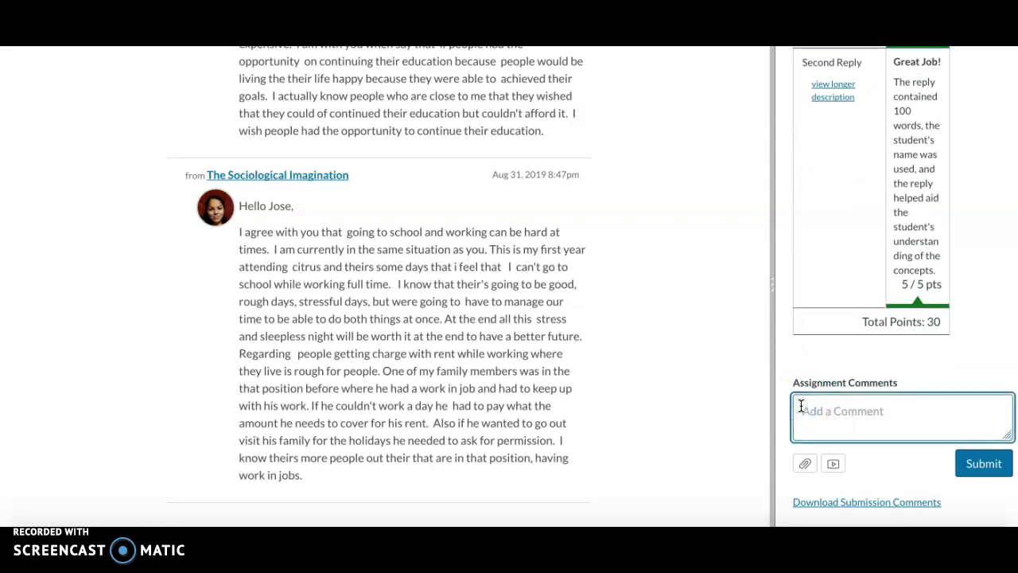
{"action": "type", "text": "Nice job"}
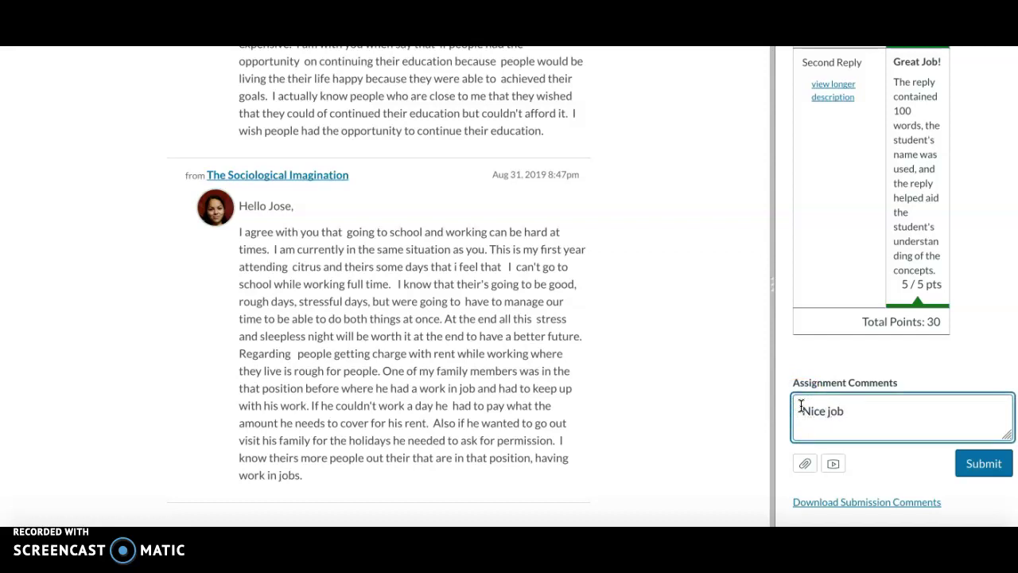
{"action": "type", "text": ".  Keep it up."}
{"action": "left_click", "coordinate": [982, 469]}
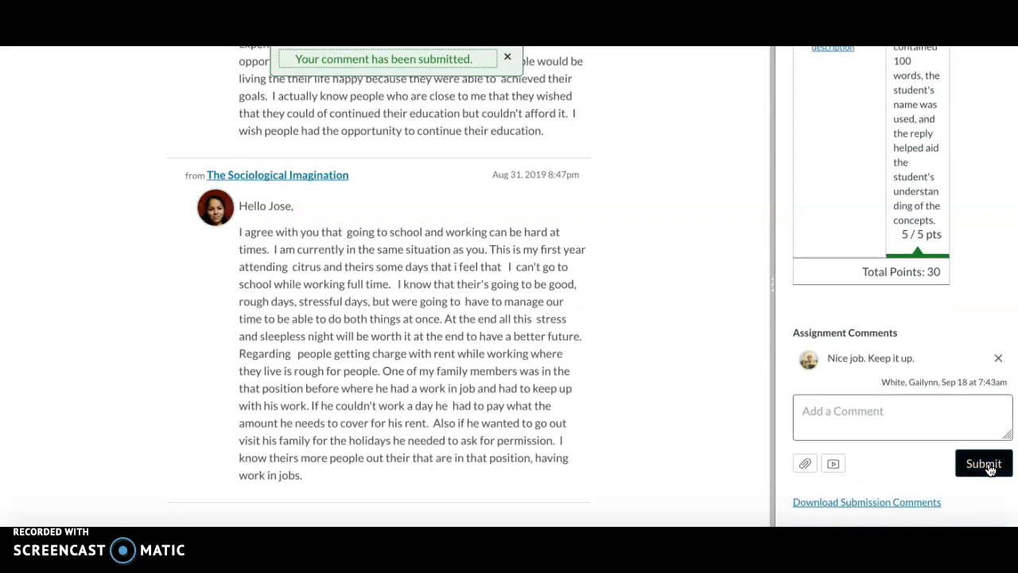
- Go to the next student's discussion submission and open its Sociological Imagination rubric for grading
{"action": "scroll", "coordinate": [989, 469], "scroll_direction": "up", "scroll_amount": 10}
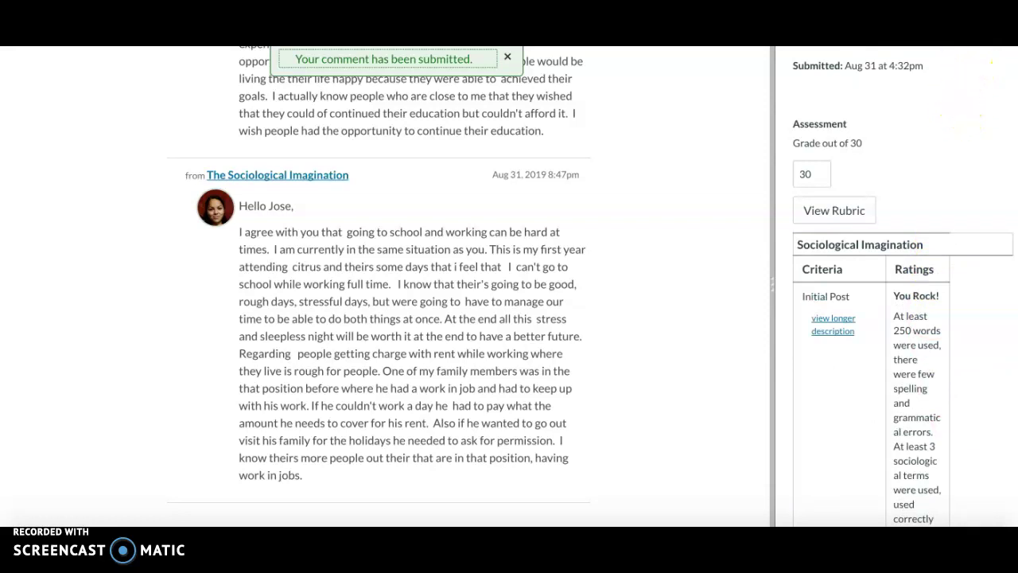
{"action": "left_click", "coordinate": [999, 29]}
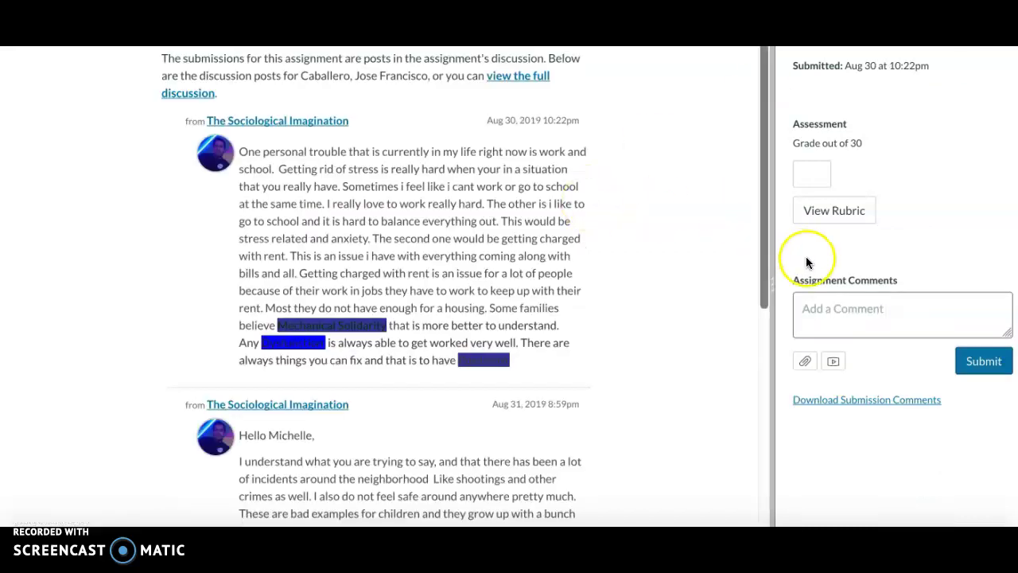
{"action": "left_click", "coordinate": [815, 212]}
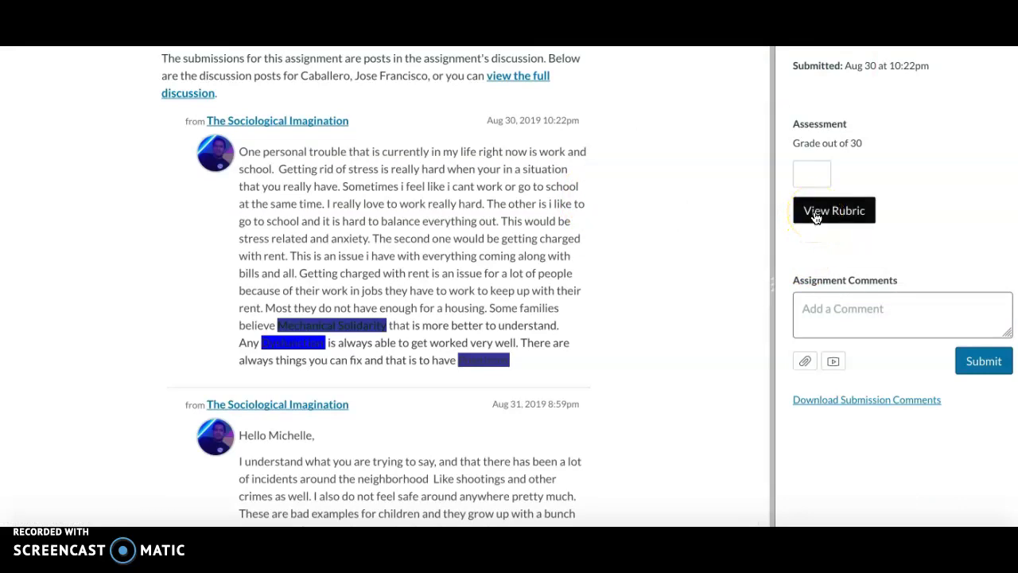
{"action": "left_click", "coordinate": [815, 217]}
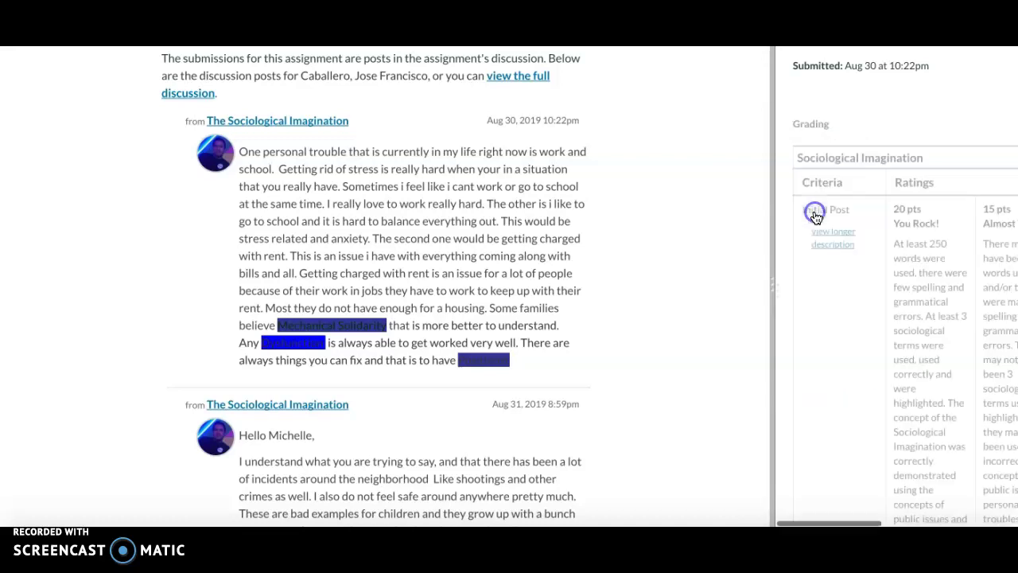
- Compare this student's initial post with the rubric's Initial Post rating descriptions, You Rock! (20 pts) and Almost There! (15 pts)
{"action": "left_click", "coordinate": [909, 318]}
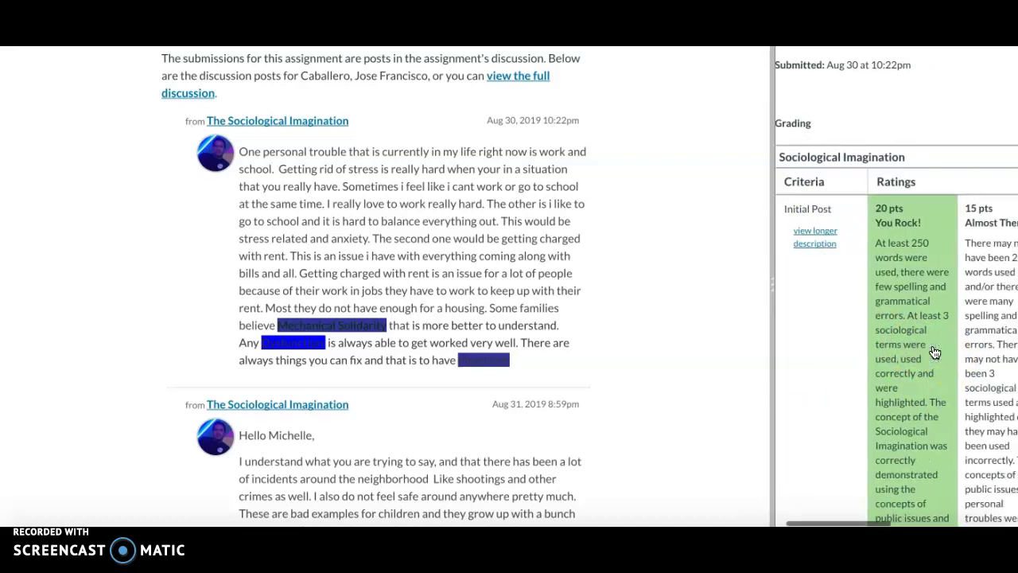
{"action": "scroll", "coordinate": [935, 352], "scroll_direction": "right", "scroll_amount": 2}
{"action": "left_click", "coordinate": [934, 352]}
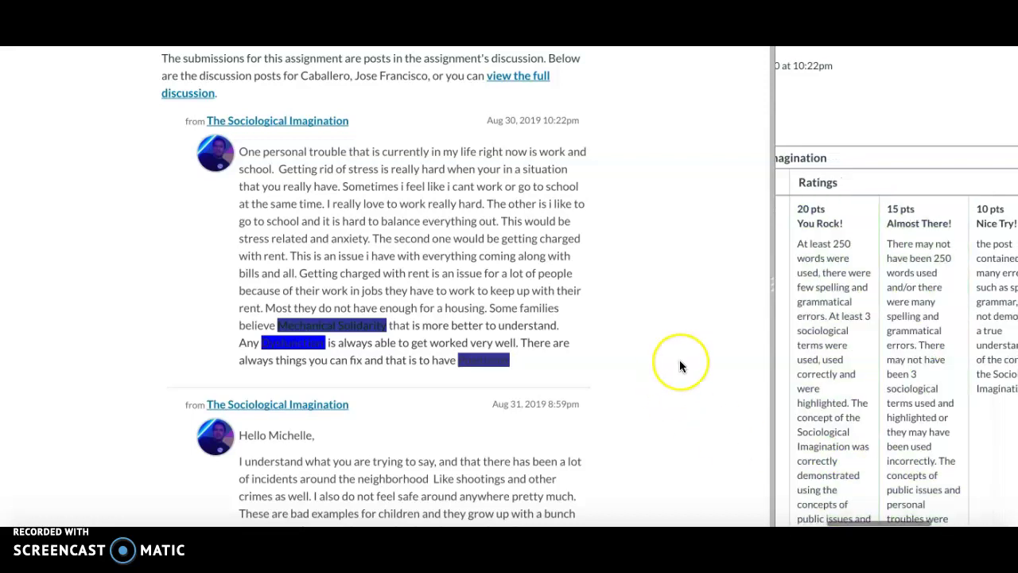
{"action": "scroll", "coordinate": [679, 366], "scroll_direction": "down", "scroll_amount": 4}
{"action": "scroll", "coordinate": [679, 366], "scroll_direction": "up", "scroll_amount": 4}
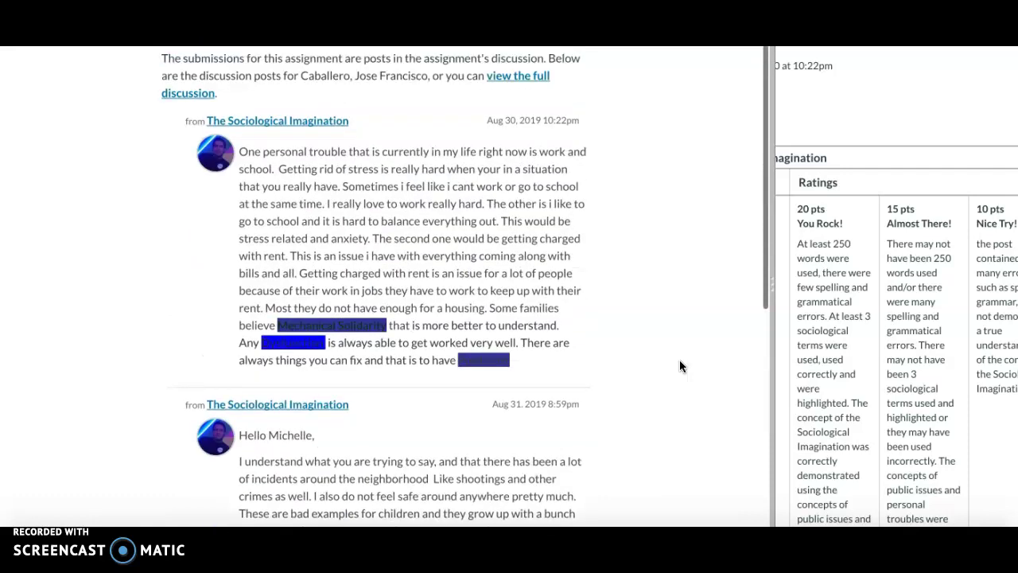